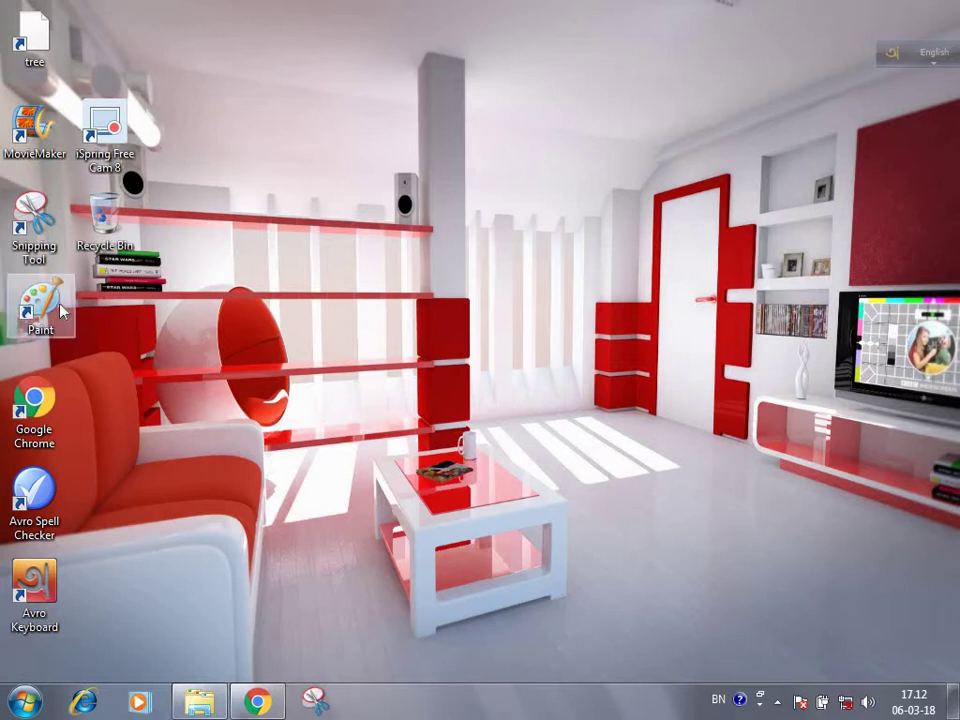
Move the Paint shortcut from the left icon column to the middle of the desktop.
mouse_move(60, 305)
mouse_down()
mouse_move(480, 510)
mouse_move(473, 462)
mouse_up()
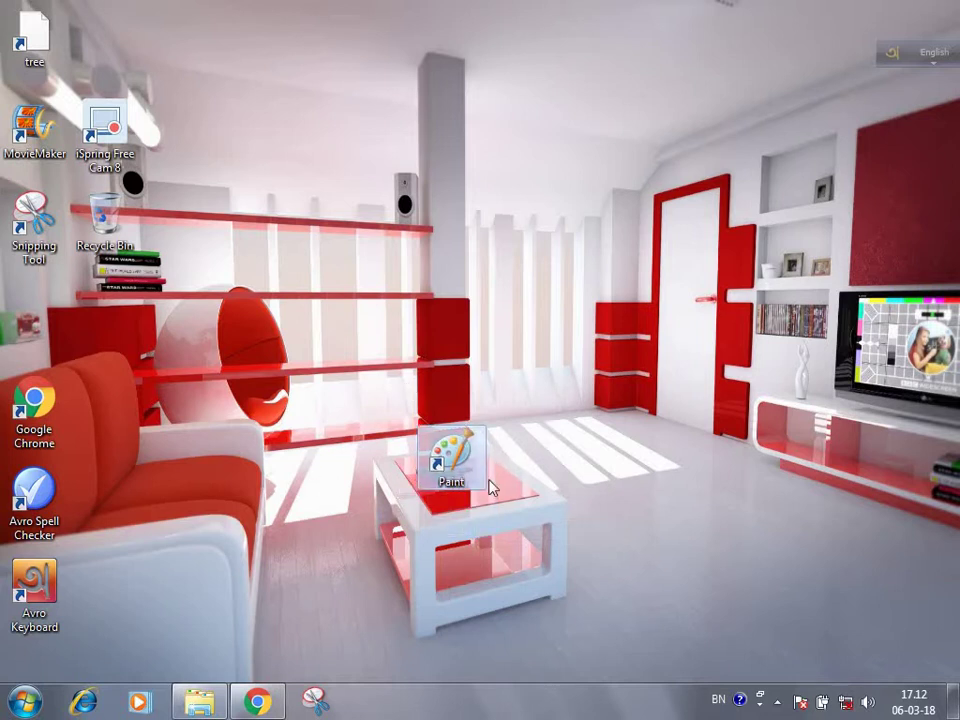
Launch Paint from the Start menu search, opening a blank Untitled 259 × 145px canvas.
click(26, 702)
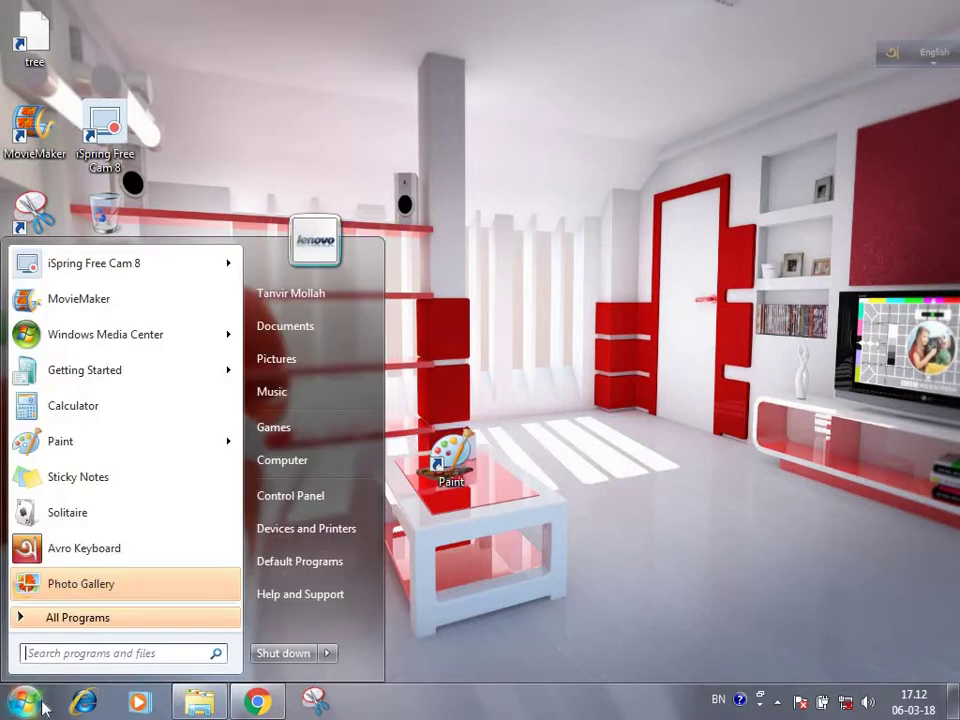
click(74, 653)
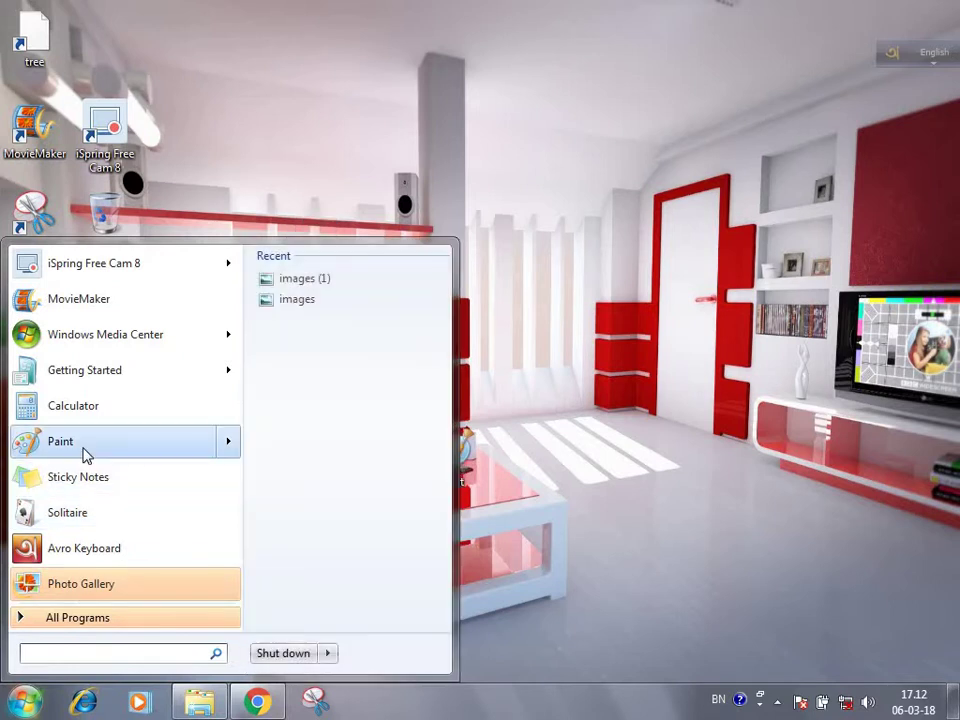
click(85, 455)
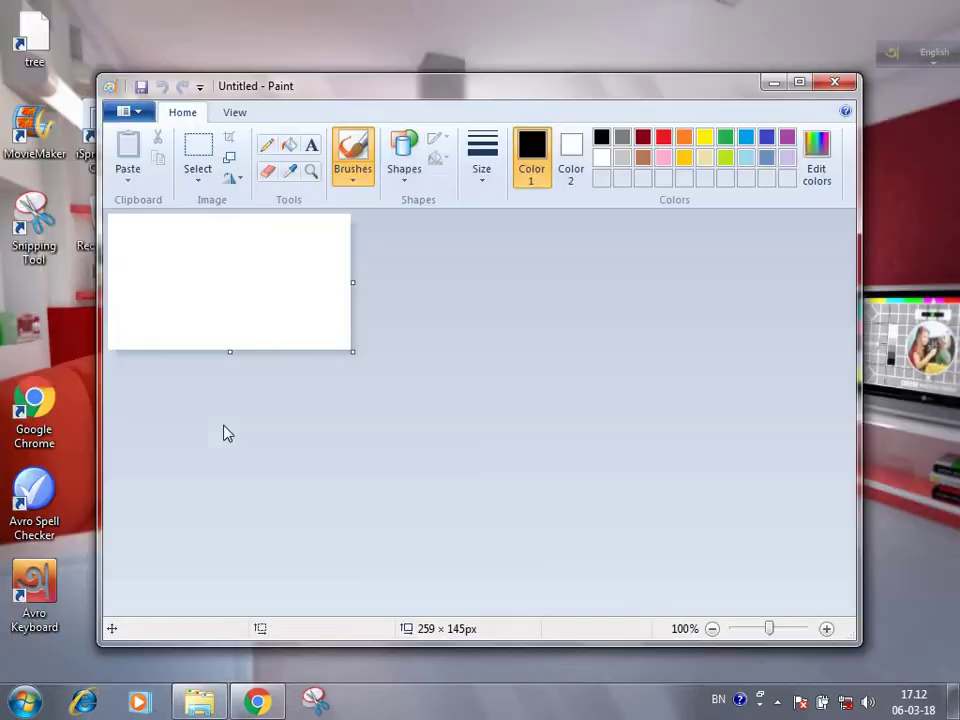
Maximize the Paint window and enlarge the canvas to 724 × 425 px.
click(799, 82)
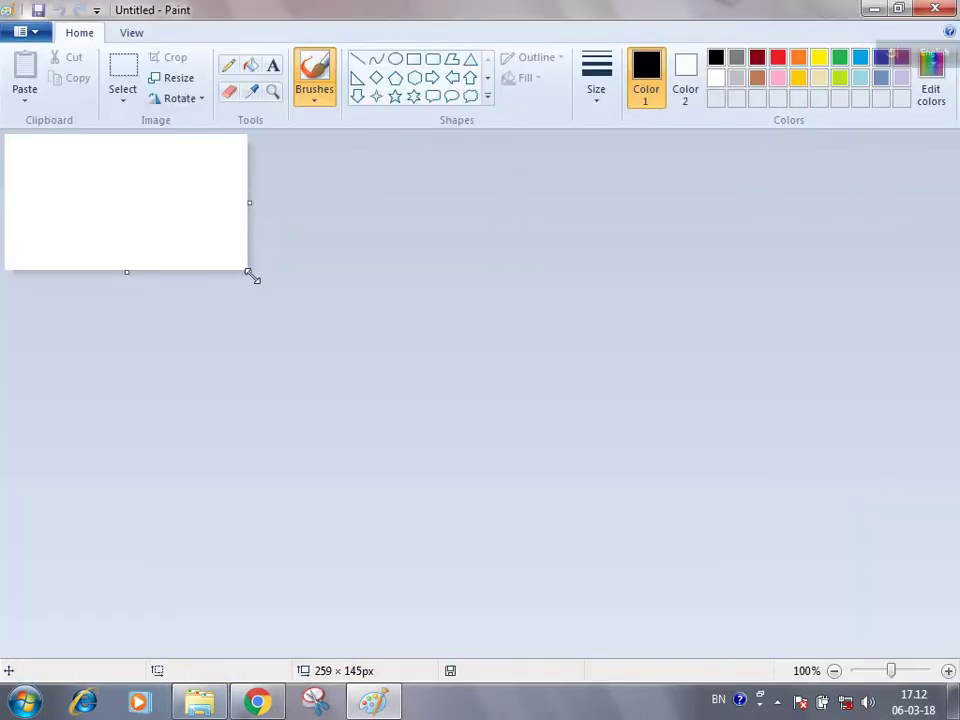
drag(252, 276, 686, 536)
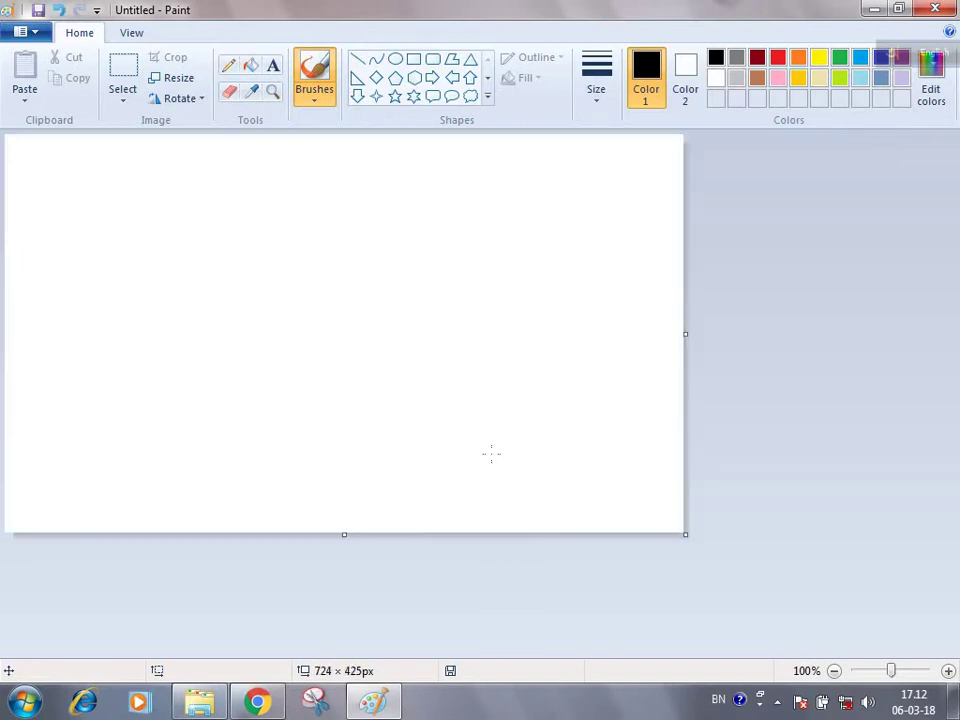
Draw a large black rectangle from four straight lines: top, left, bottom and right edges.
click(357, 62)
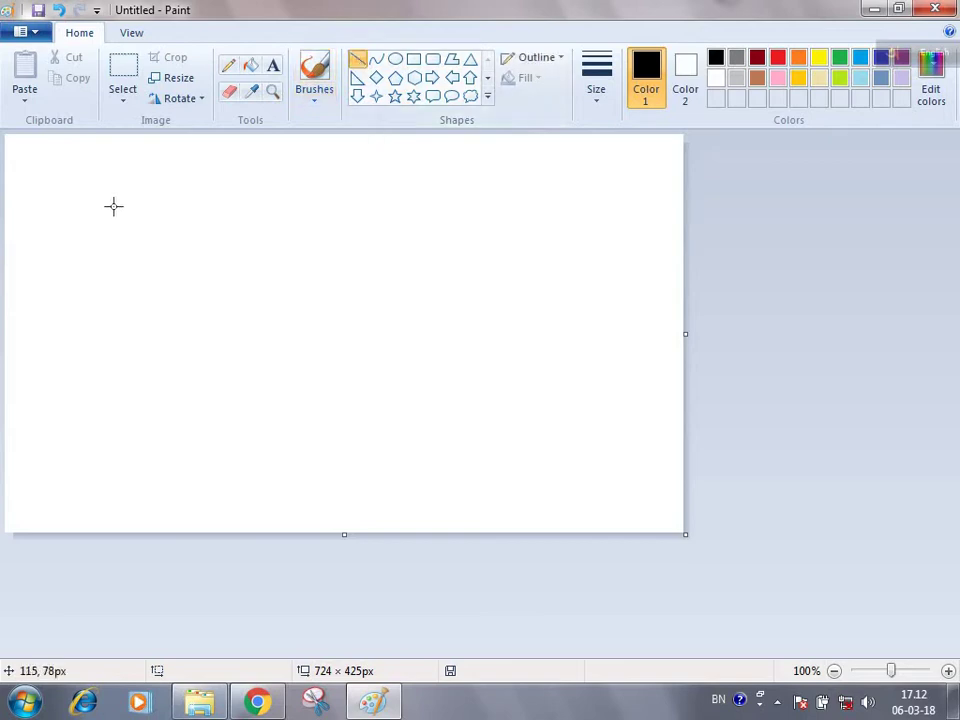
mouse_move(113, 206)
mouse_down()
mouse_move(674, 208)
mouse_move(666, 206)
mouse_up()
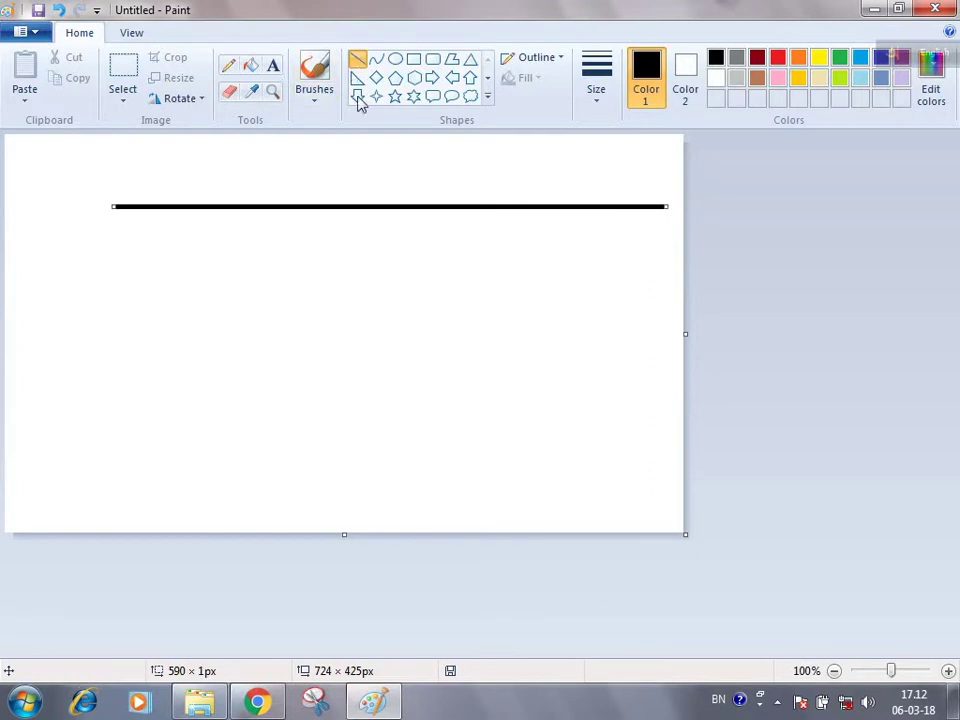
click(116, 243)
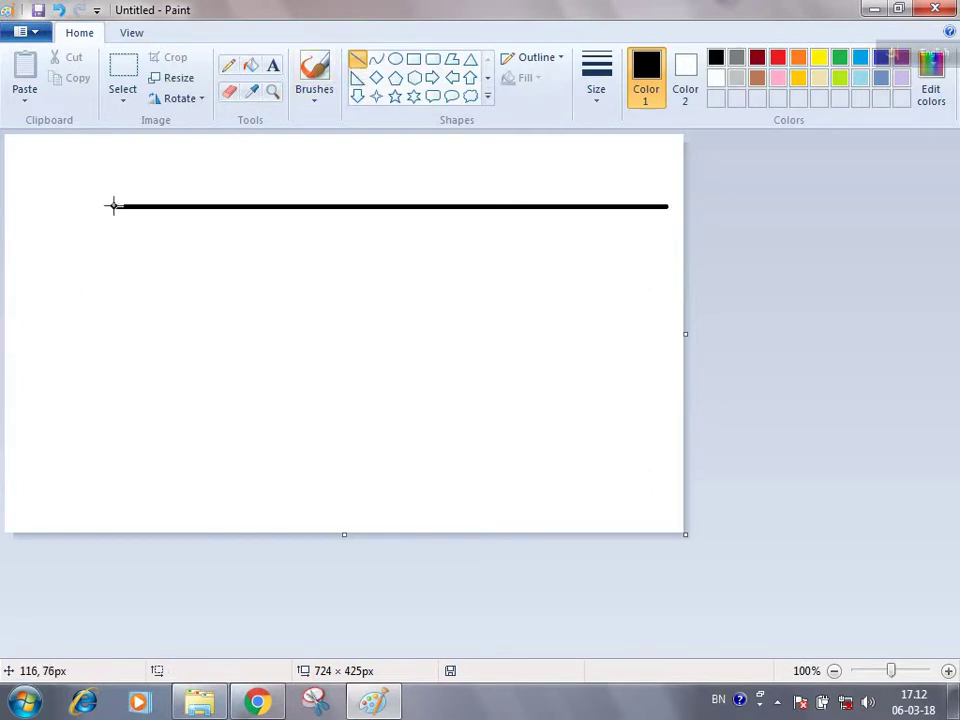
mouse_move(113, 207)
mouse_down()
mouse_move(122, 287)
mouse_move(113, 475)
mouse_up()
click(247, 428)
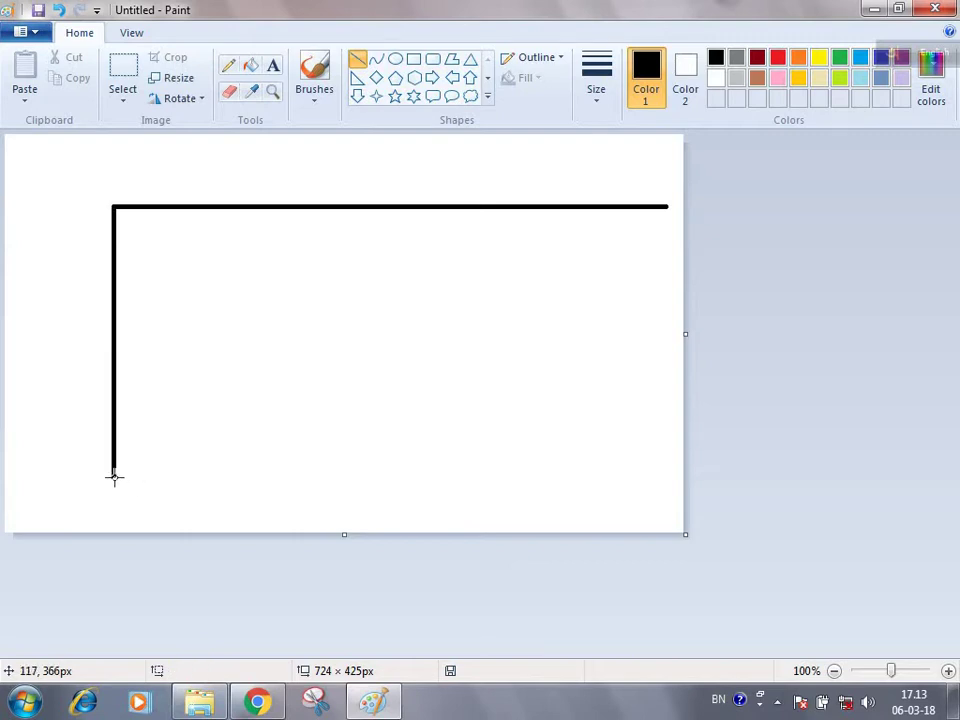
drag(114, 477, 661, 477)
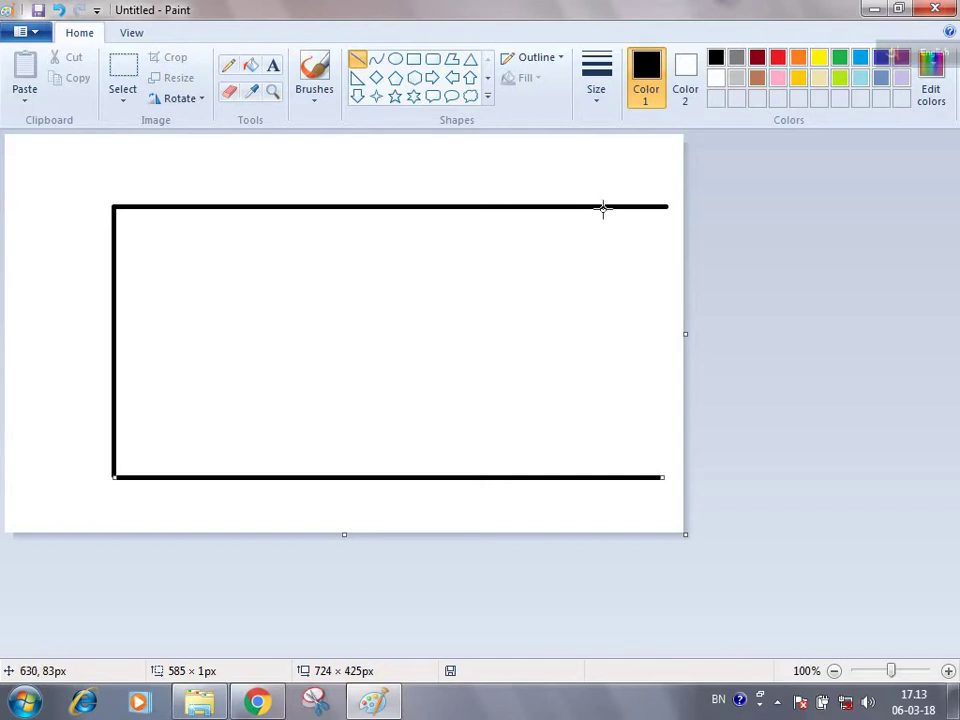
mouse_move(617, 206)
mouse_down()
mouse_move(626, 486)
mouse_move(617, 478)
mouse_up()
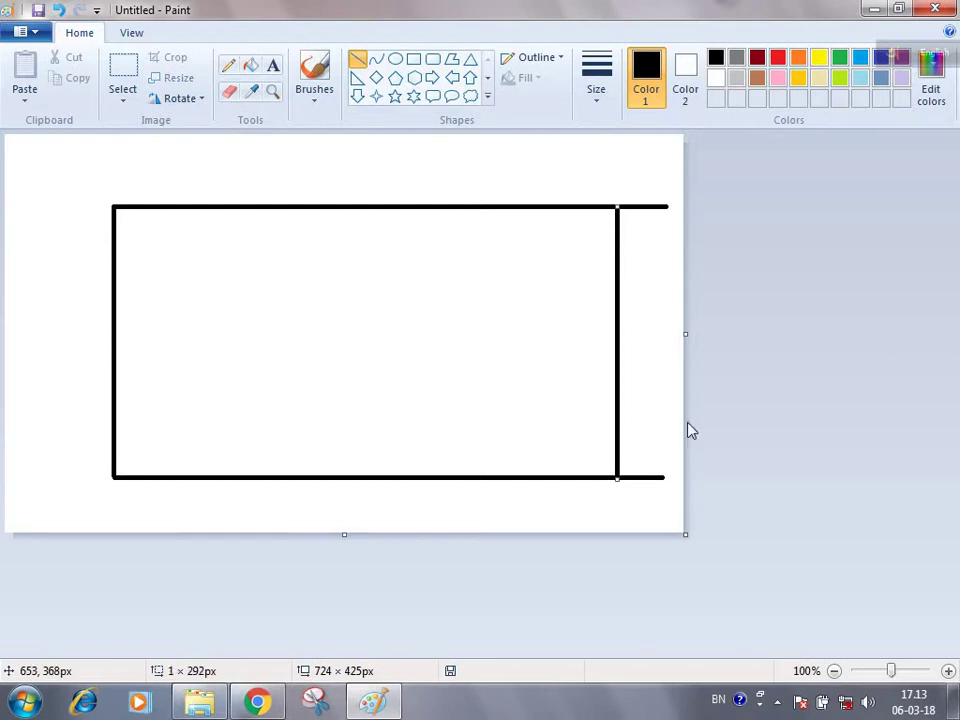
click(655, 334)
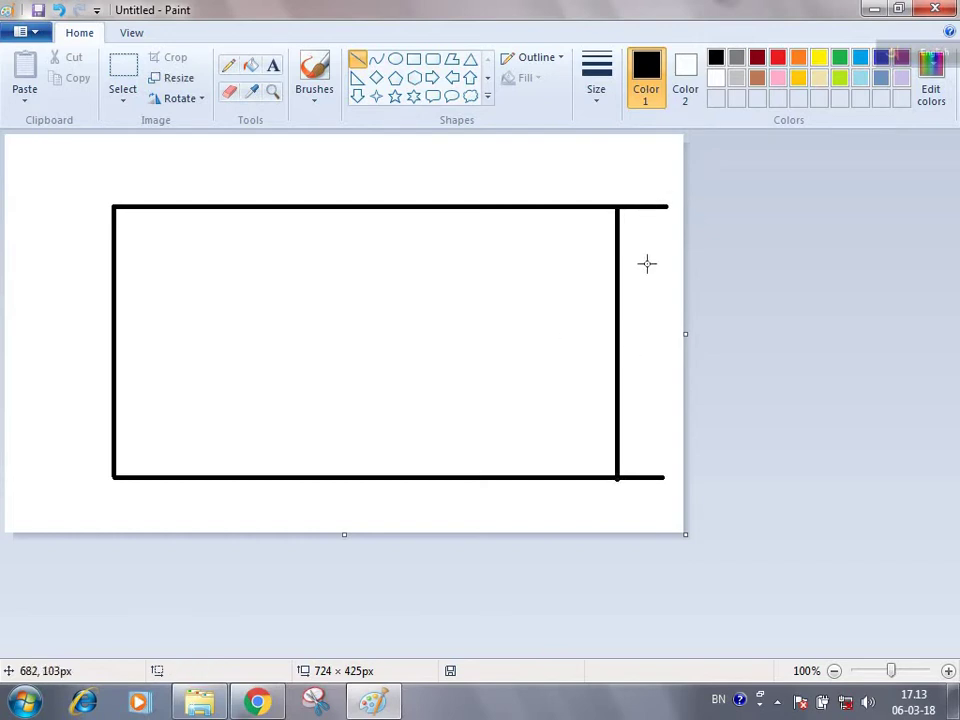
Erase the top and bottom line ends overhanging the rectangle's right side.
click(231, 93)
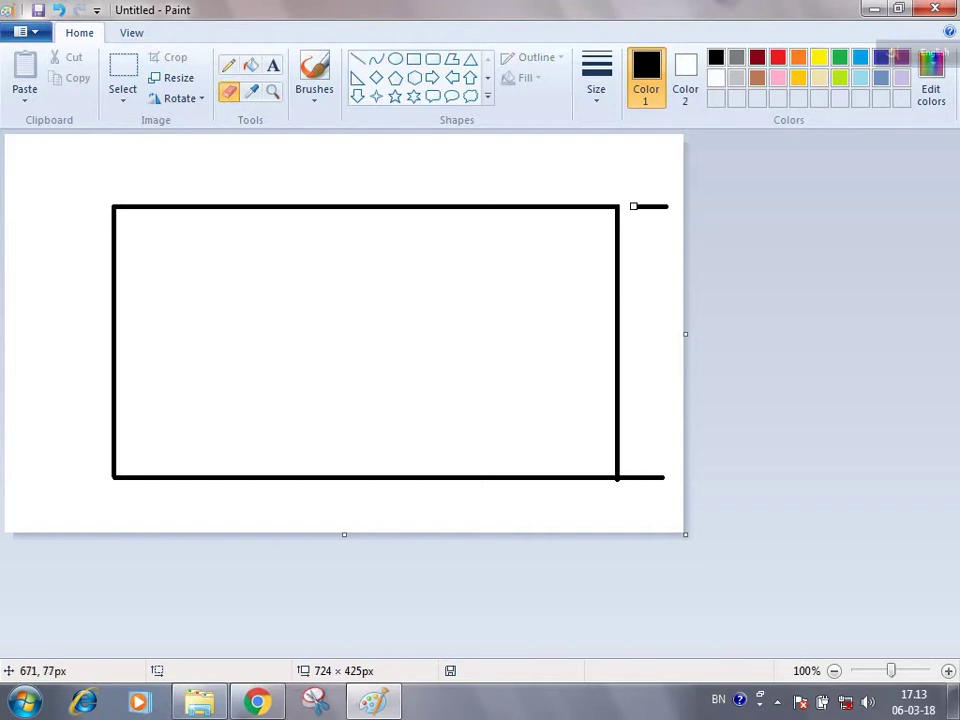
drag(651, 206, 716, 214)
drag(635, 478, 716, 482)
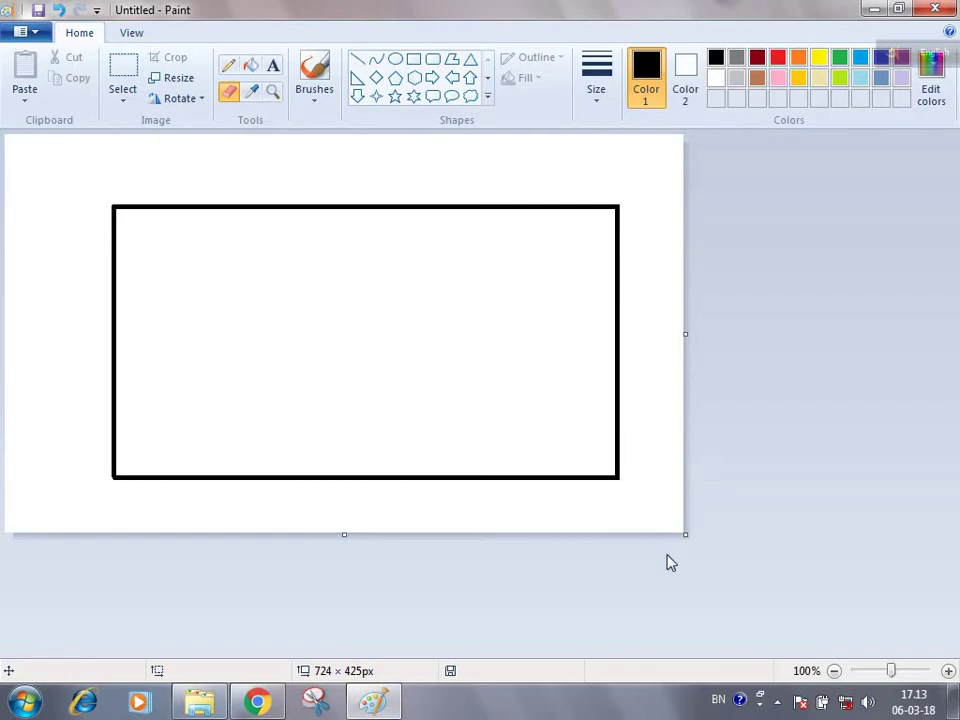
Draw an oval inside the rectangle, stretched into a circle and shifted slightly left of centre.
click(395, 59)
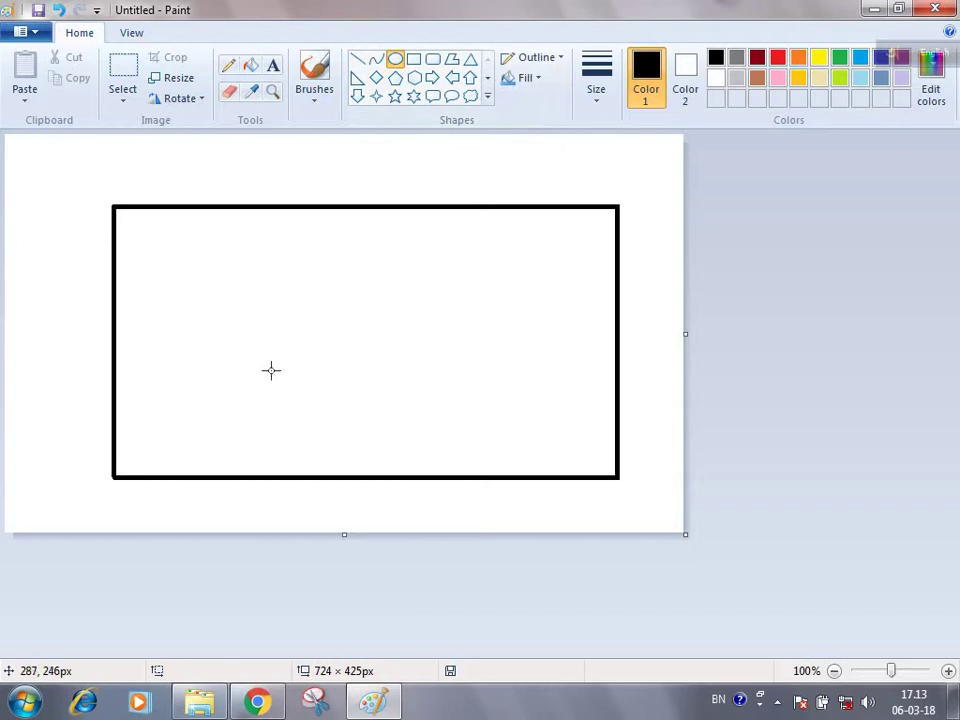
mouse_move(271, 370)
mouse_down()
mouse_move(478, 243)
mouse_move(469, 240)
mouse_up()
drag(385, 304, 360, 332)
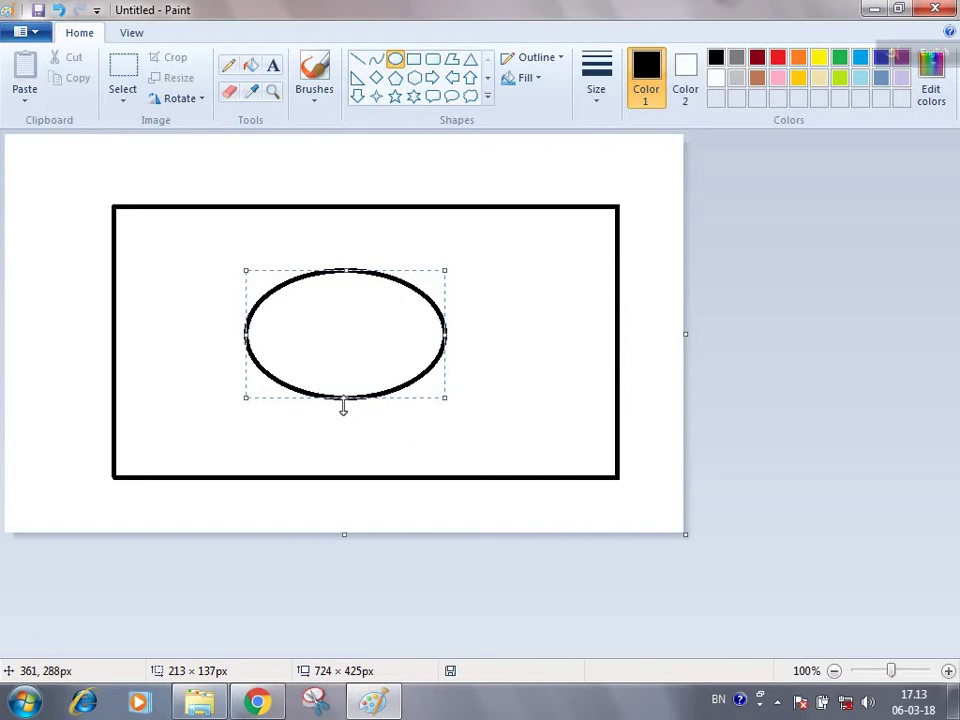
drag(343, 398, 343, 447)
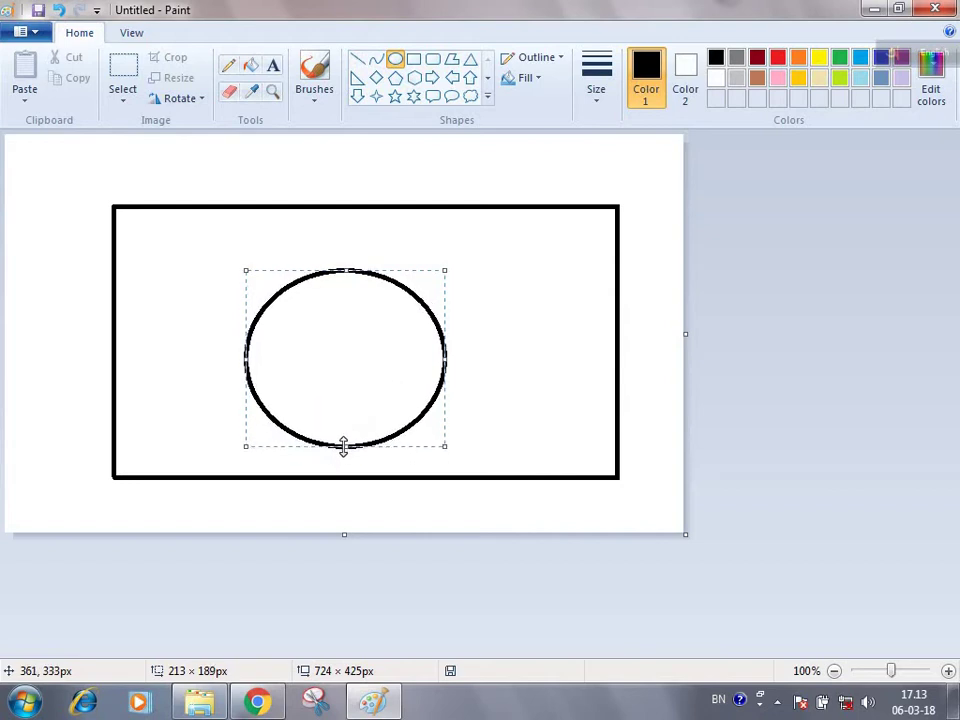
drag(341, 390, 328, 376)
click(485, 331)
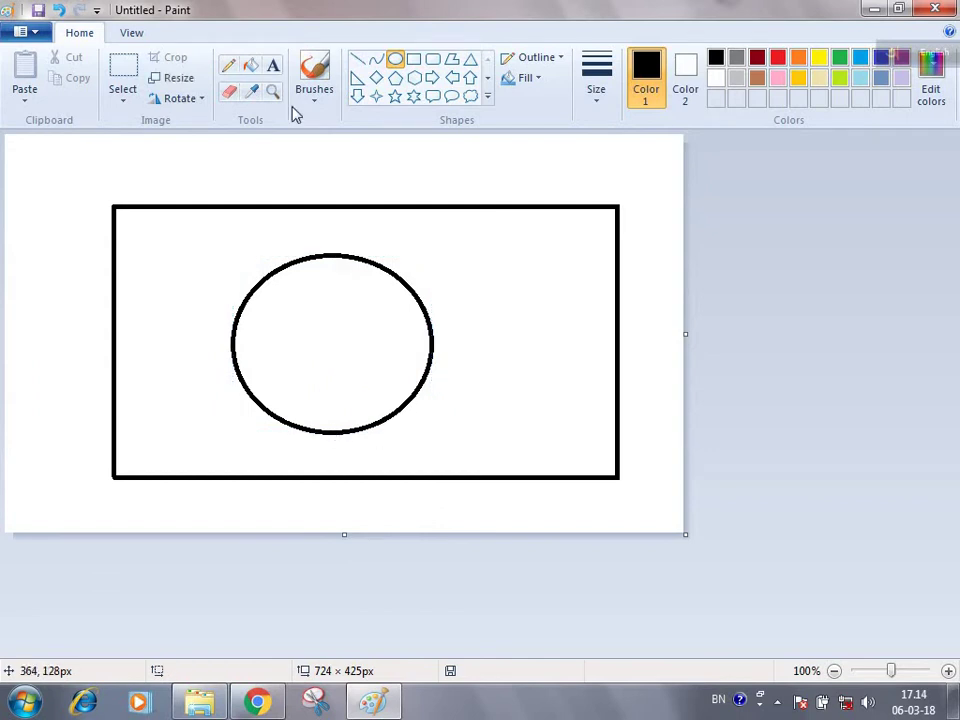
Fill the rectangle around the circle green and the circle itself red.
click(254, 70)
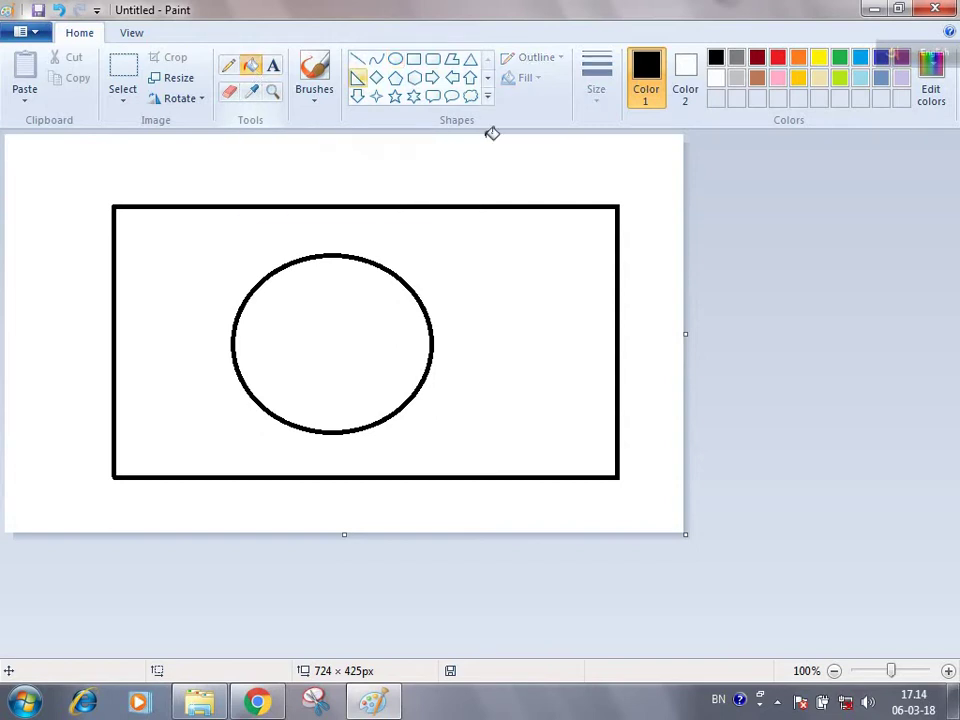
click(839, 59)
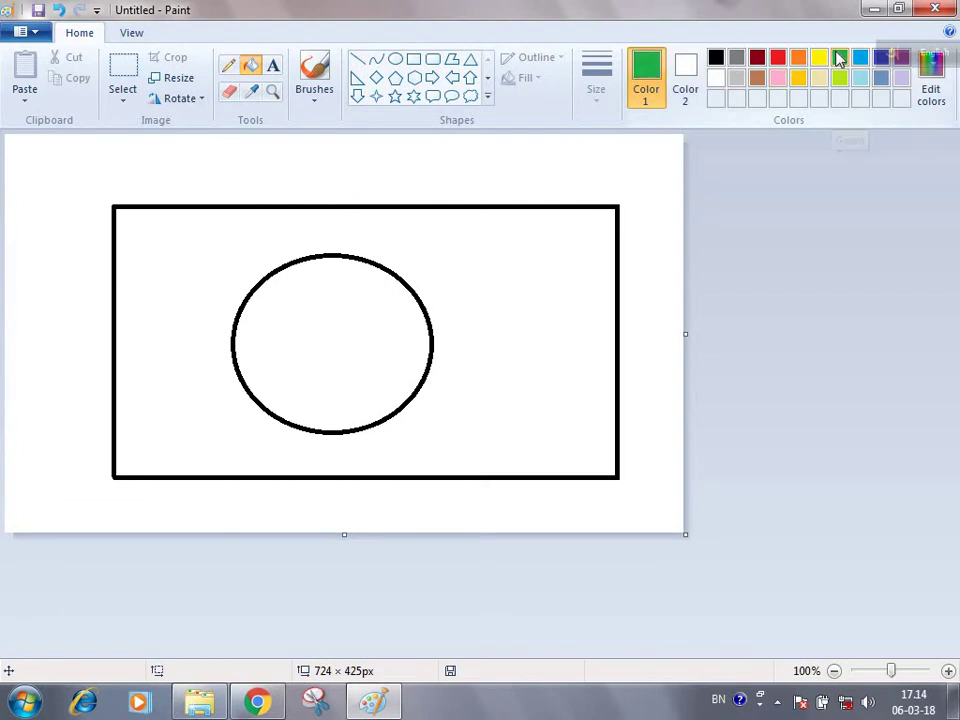
click(497, 265)
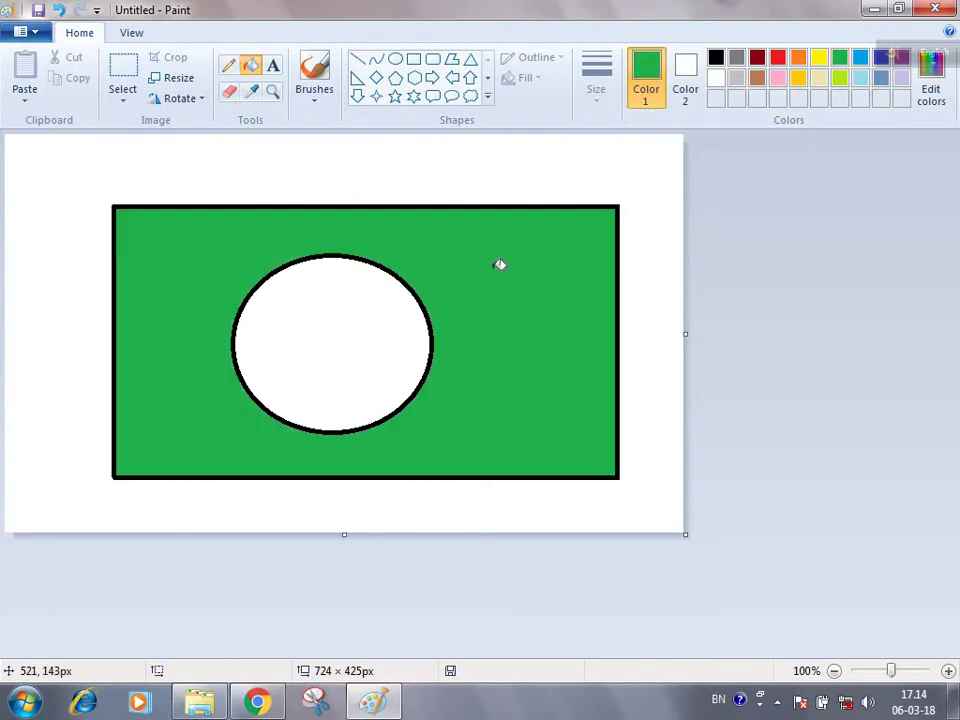
click(778, 58)
click(387, 360)
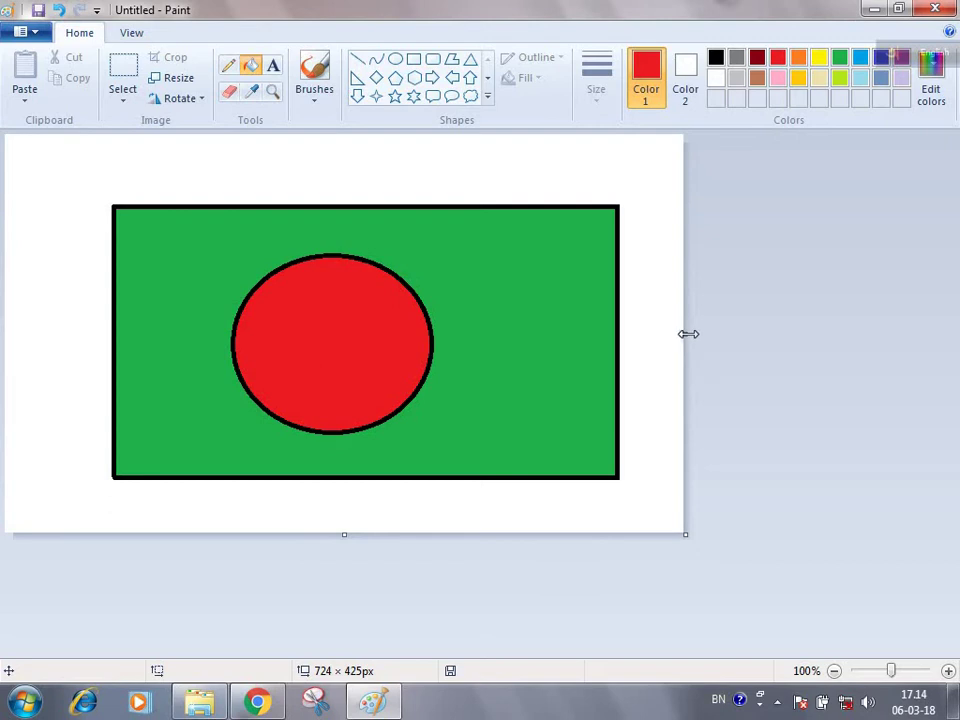
Trim the right and bottom margins, rotate the canvas 90° right, and trim the side strip.
drag(688, 334, 620, 337)
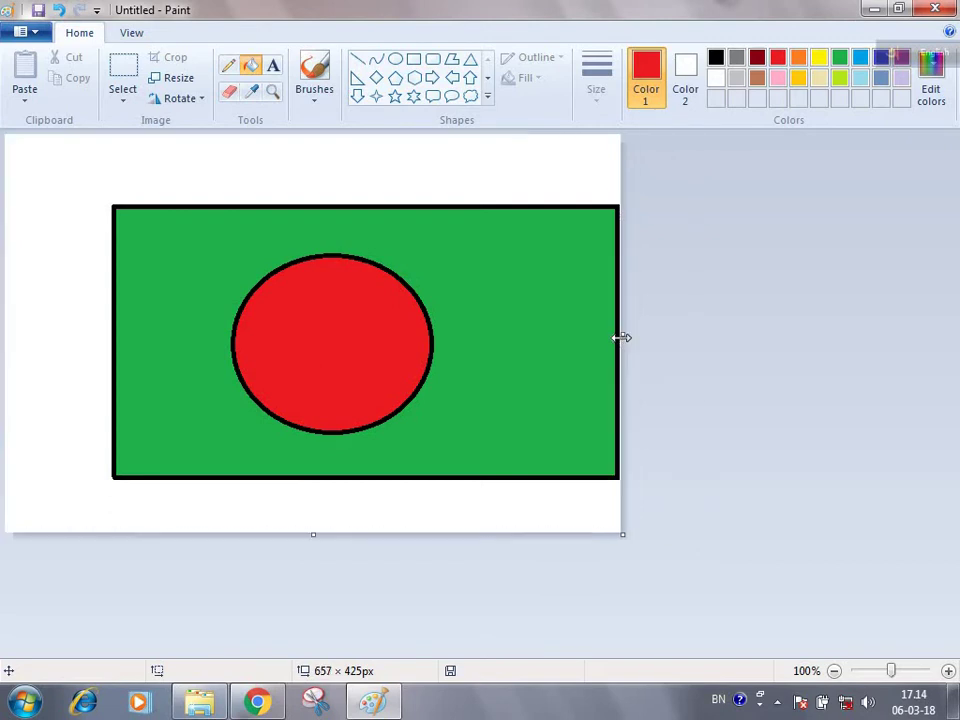
mouse_move(313, 536)
mouse_down()
mouse_move(306, 472)
mouse_move(308, 481)
mouse_up()
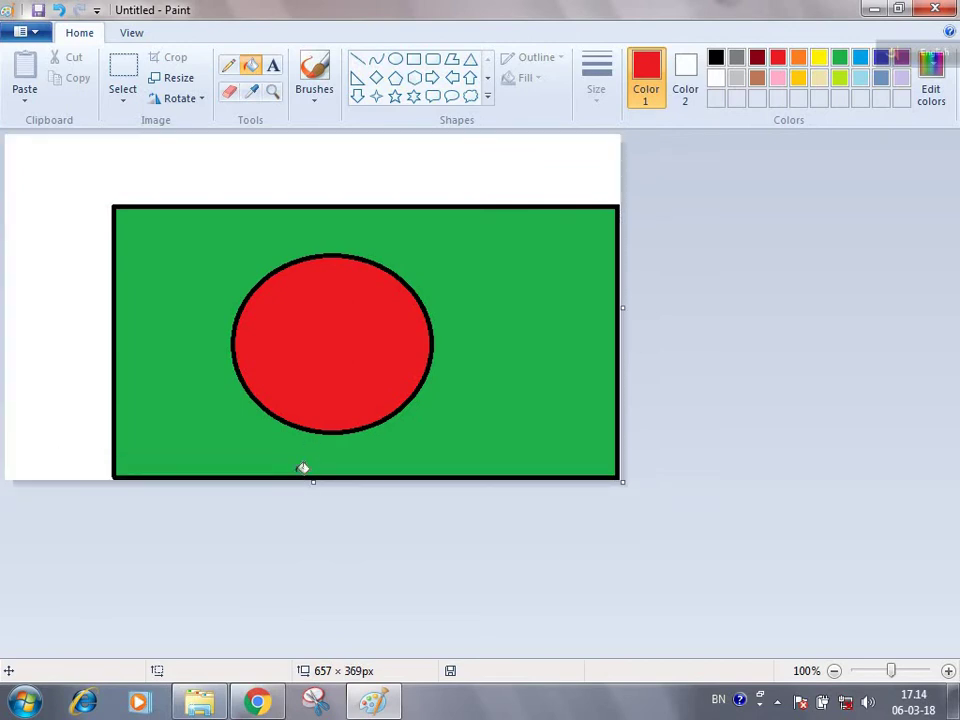
click(172, 100)
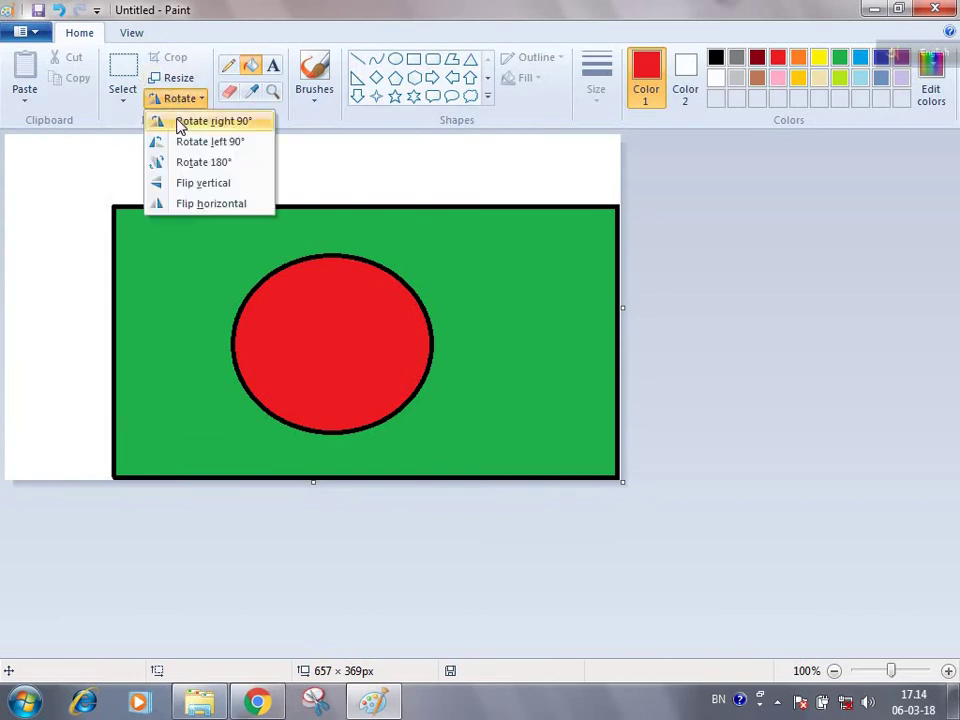
click(178, 121)
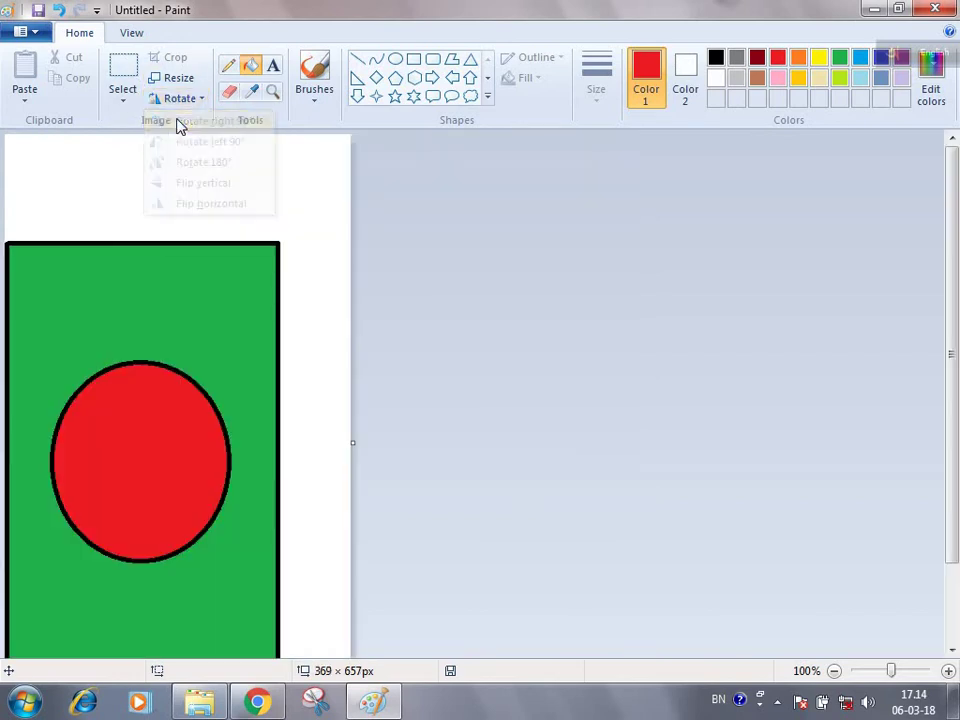
click(350, 443)
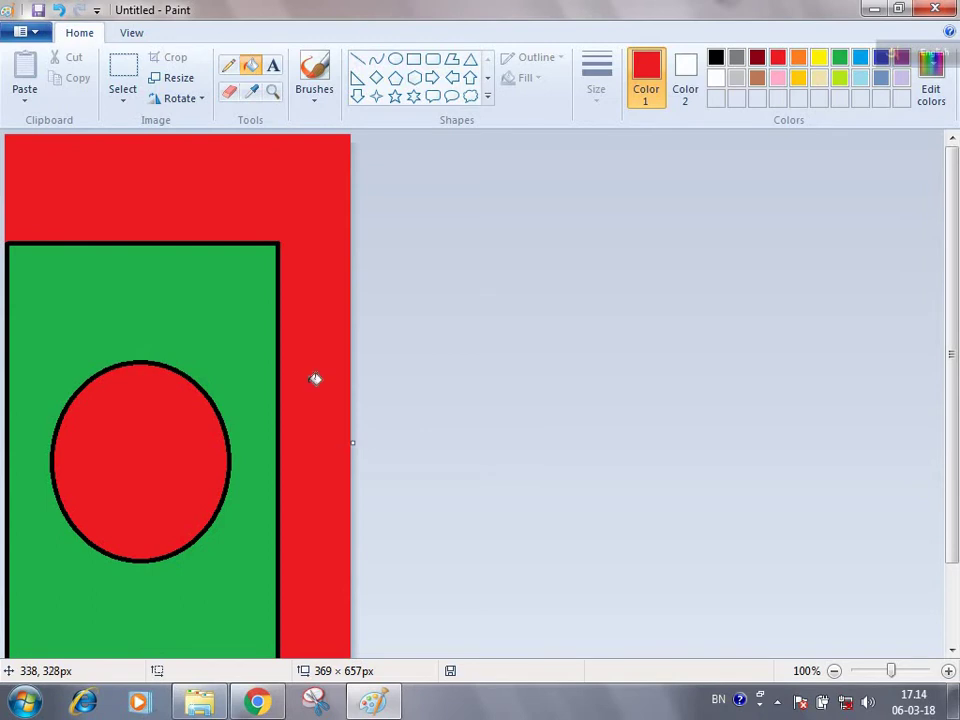
click(715, 80)
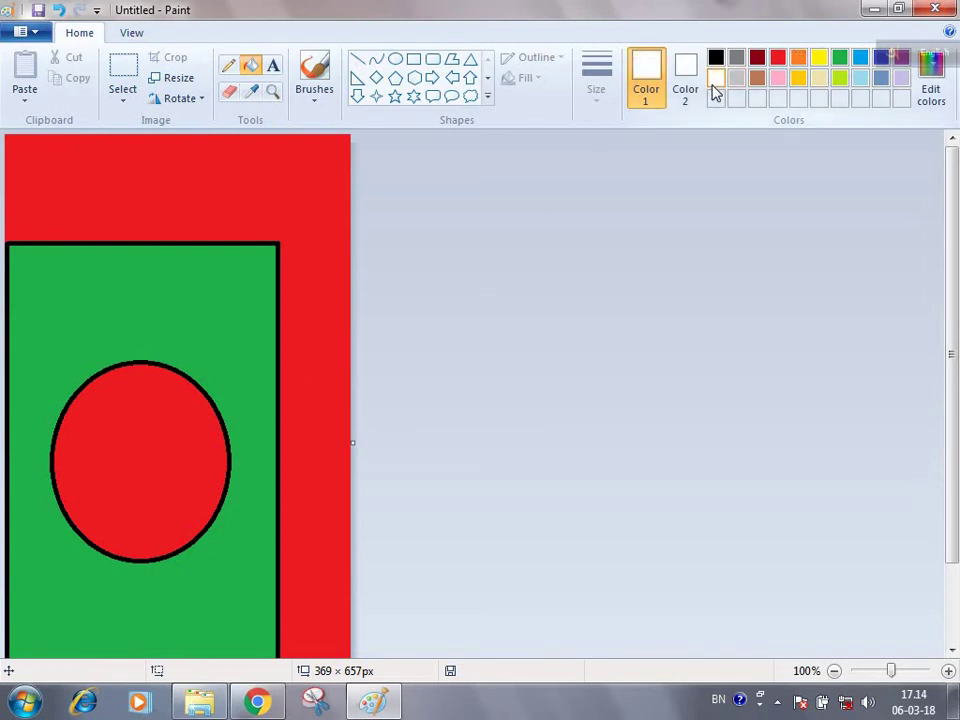
click(336, 422)
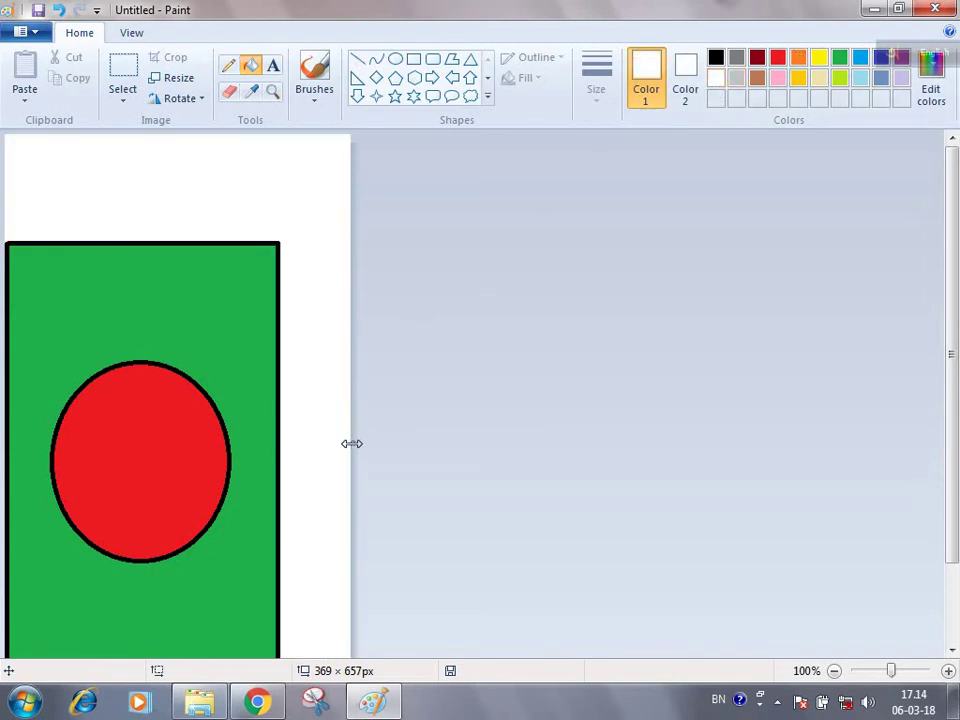
drag(350, 438, 282, 443)
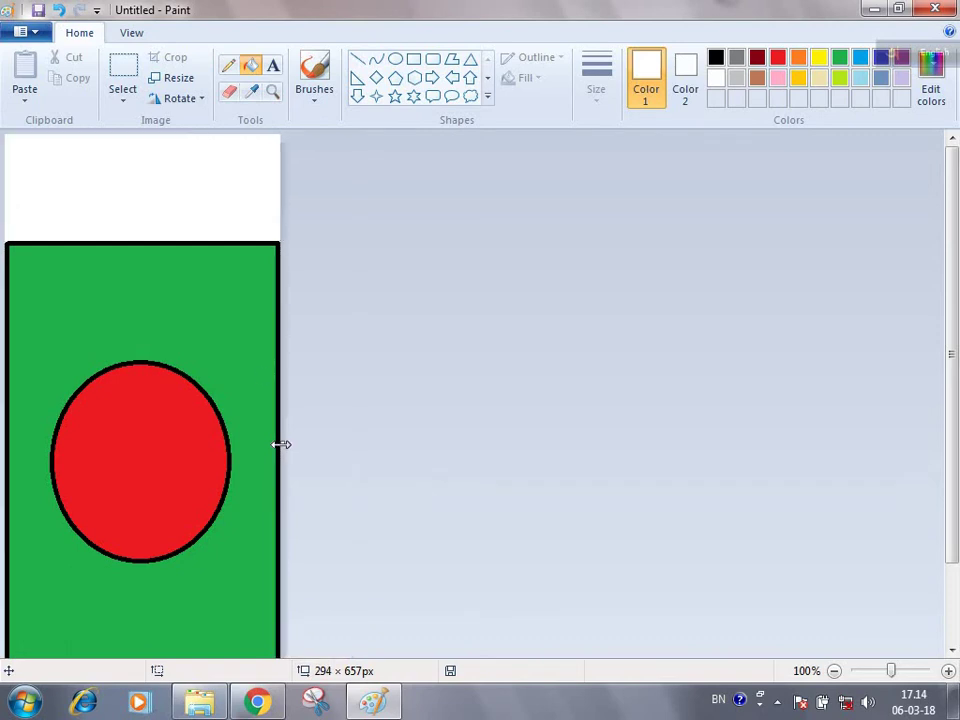
Trim the last right-hand margin and rotate the flag back to landscape at 543 × 294 px.
click(176, 98)
click(185, 120)
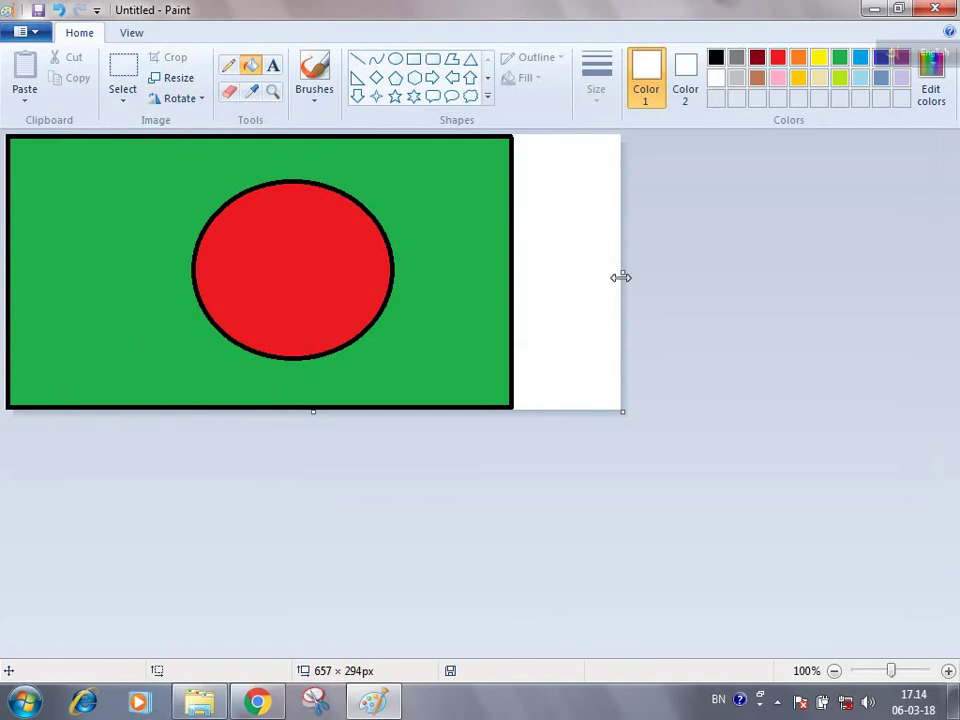
drag(623, 275, 516, 310)
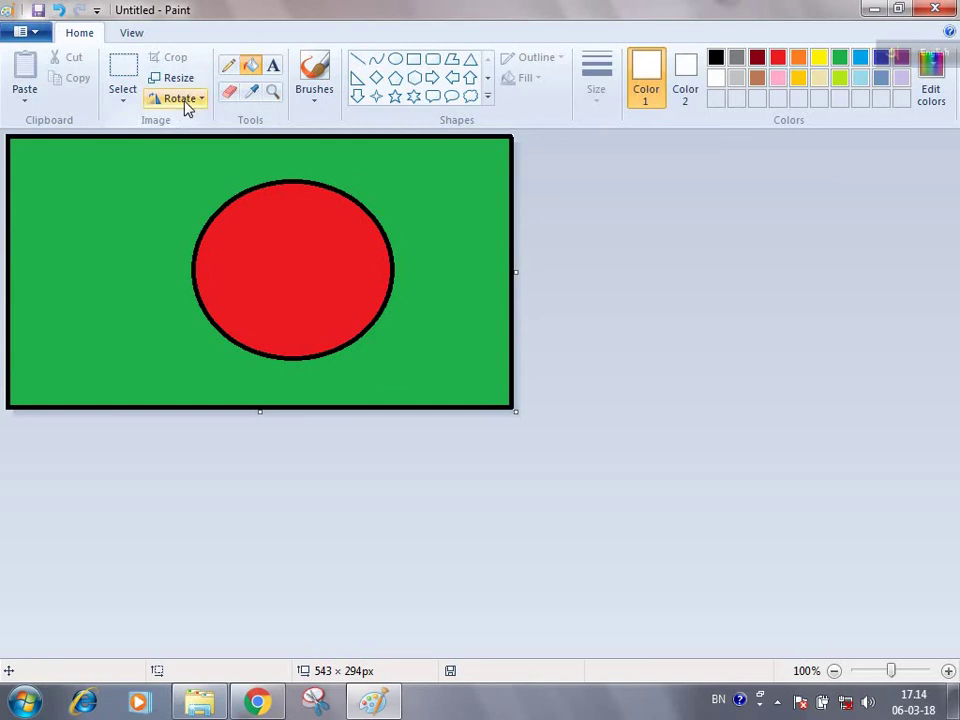
click(180, 98)
click(189, 120)
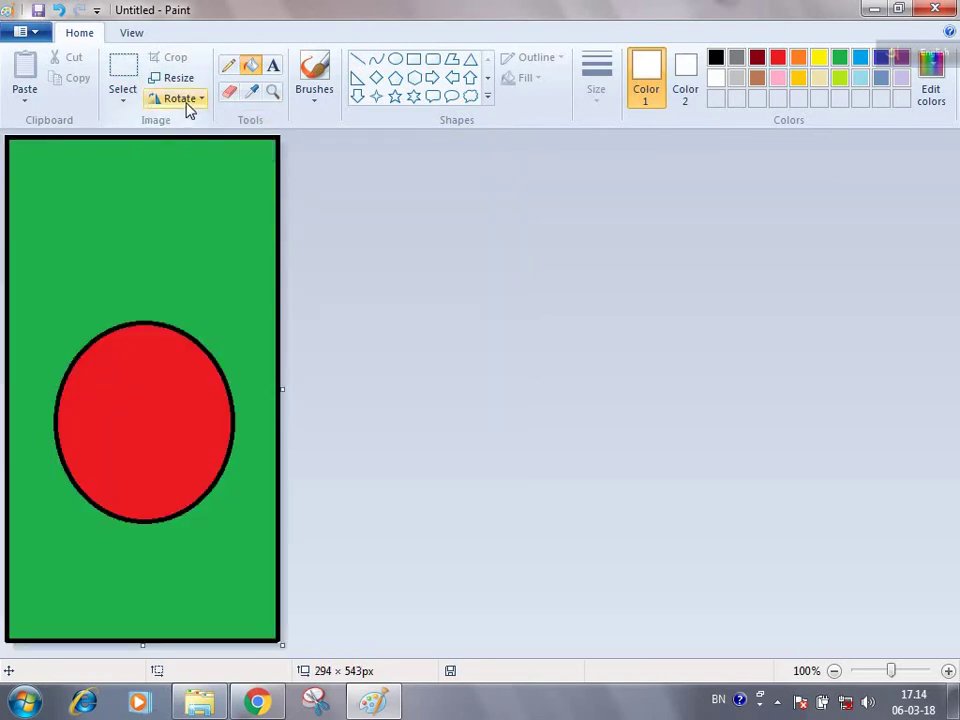
click(189, 104)
click(190, 121)
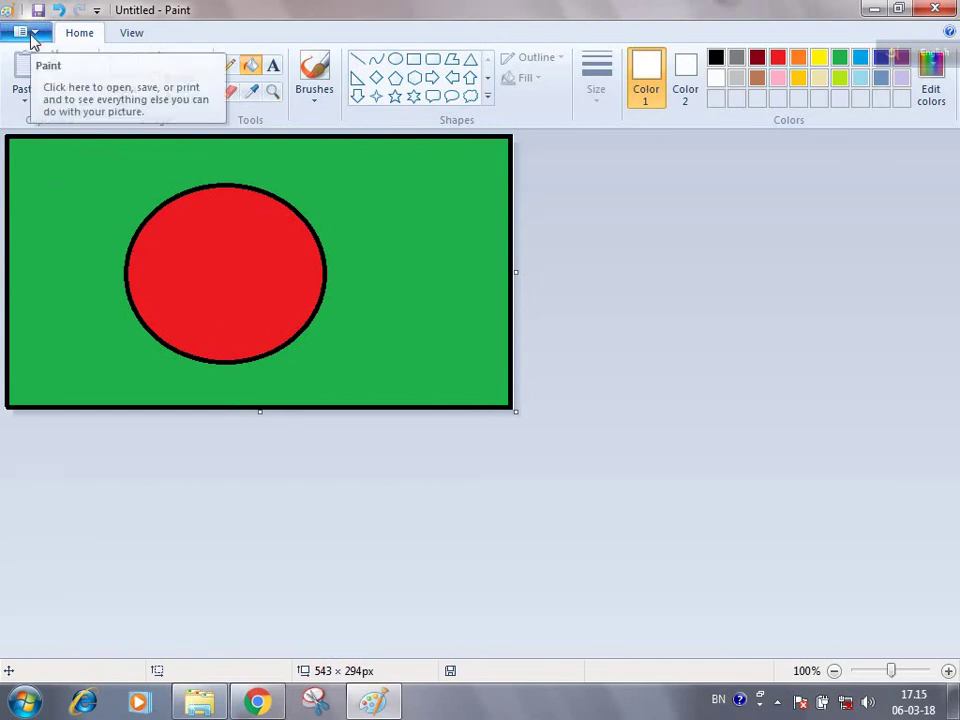
Save the flag as a PNG named Untitled in the Pictures library.
click(25, 31)
click(52, 150)
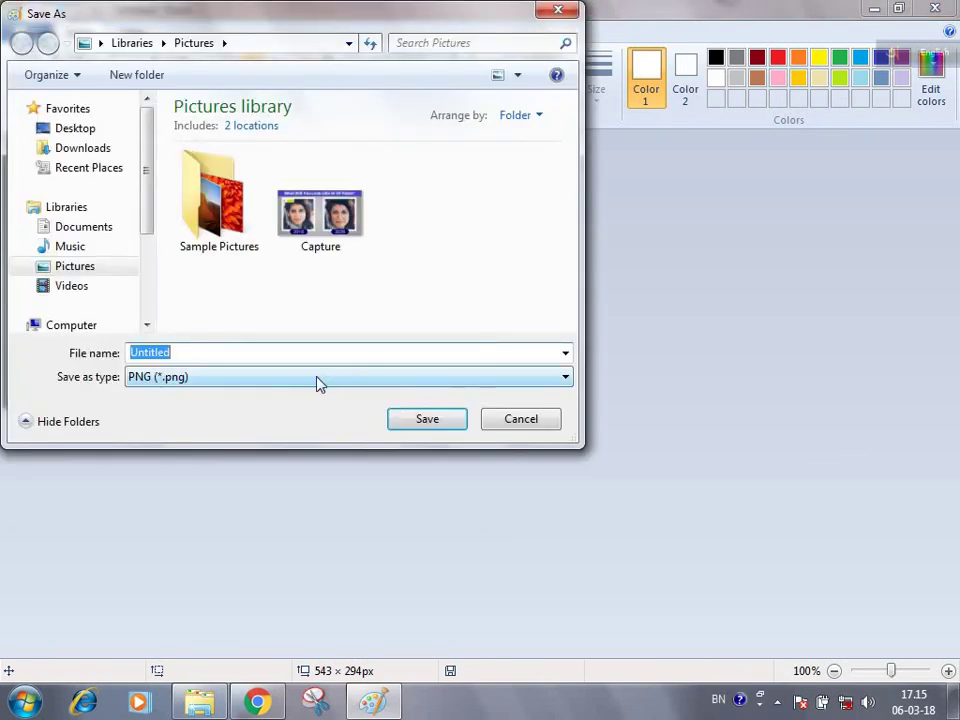
click(400, 418)
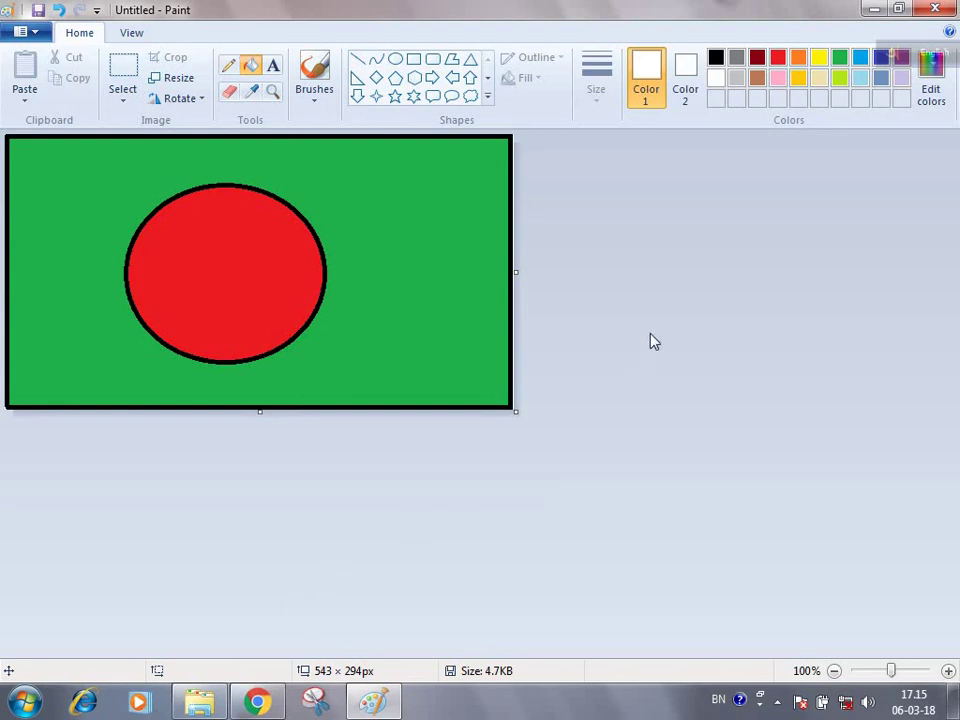
Pull the canvas's right edge in one pixel to 542 × 294 px.
drag(520, 271, 513, 272)
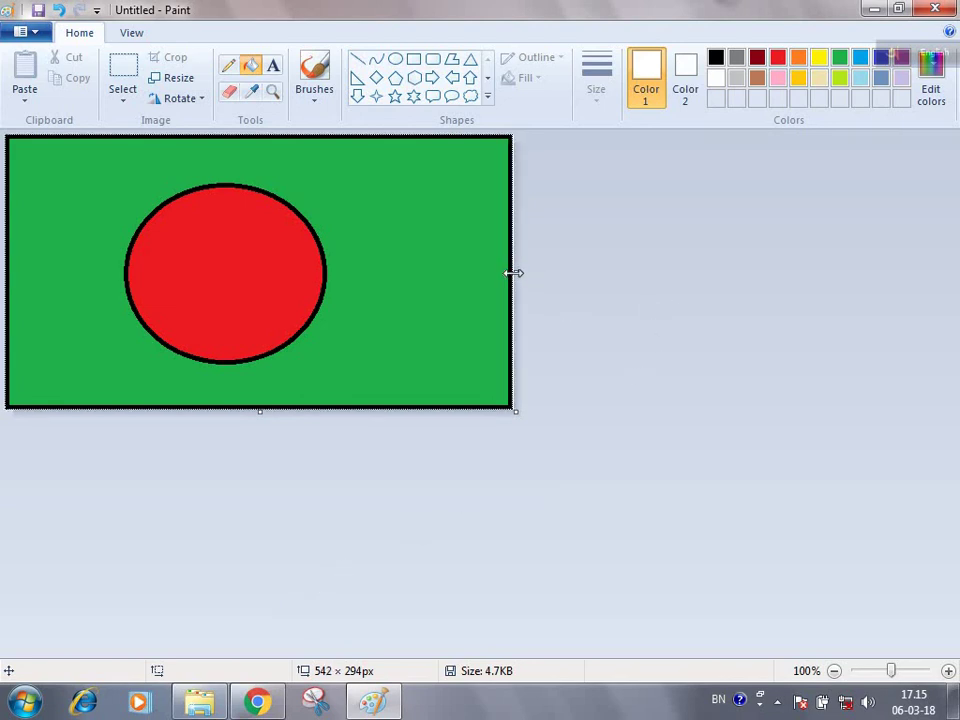